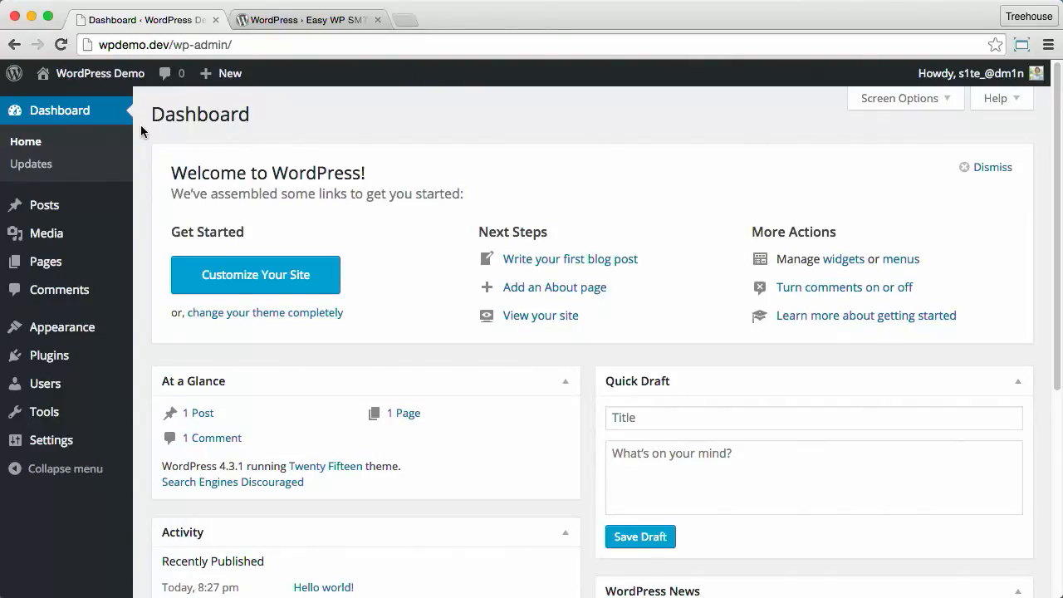
Step: Switch to the Easy WP SMTP plugin page and scroll to its version 1.2.0 and 60,000+ installs details
left_click(291, 23)
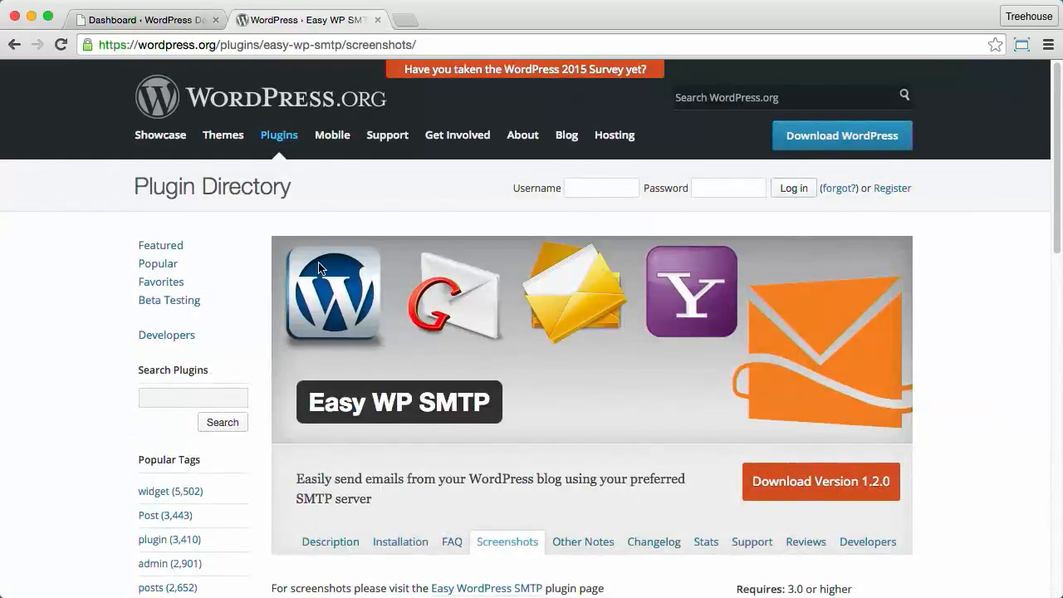
scroll(339, 276, "down", 3)
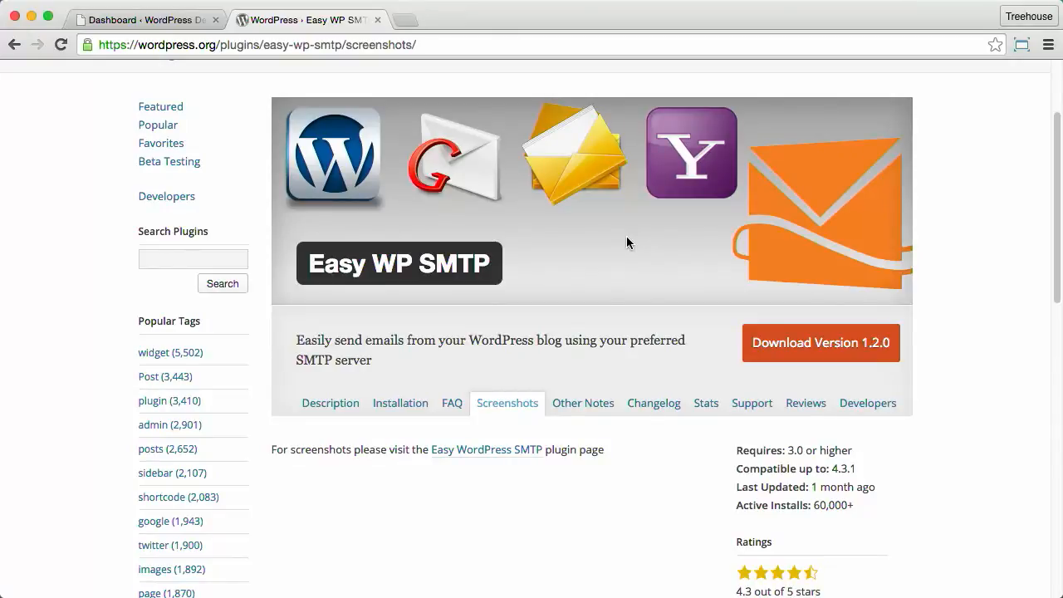
Step: Open the Easy WordPress SMTP article and find its Gmail values: smtp.gmail.com, SSL, port 465
left_click(484, 449)
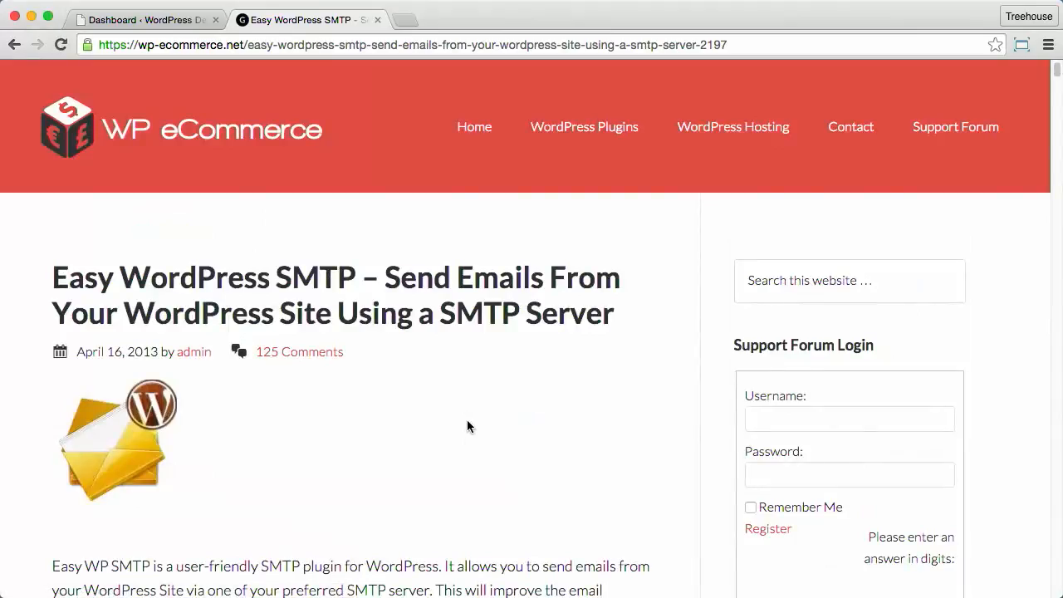
scroll(465, 390, "down", 10)
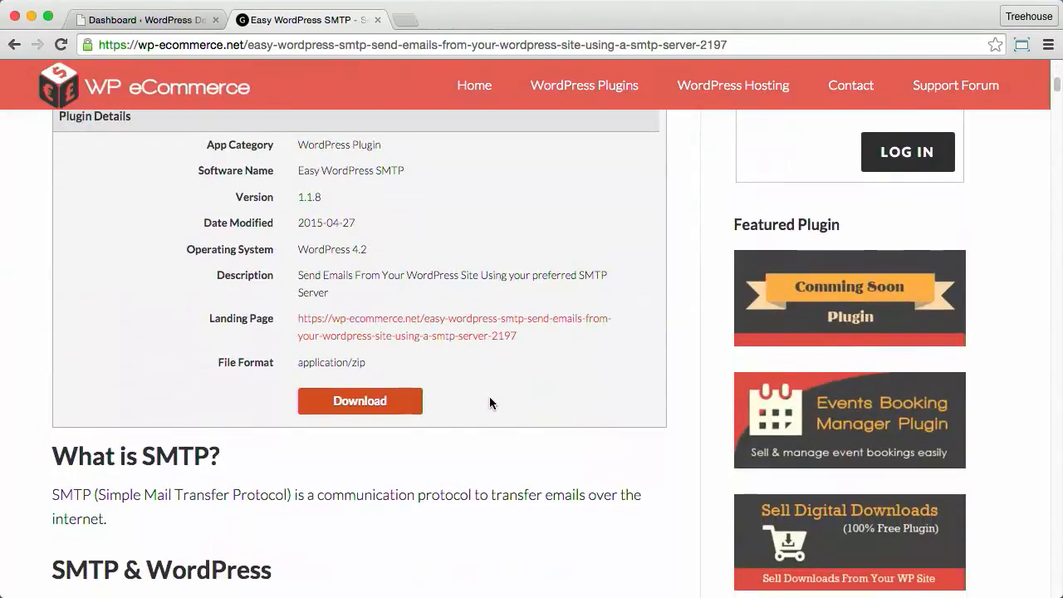
scroll(489, 396, "down", 5)
scroll(490, 398, "down", 7)
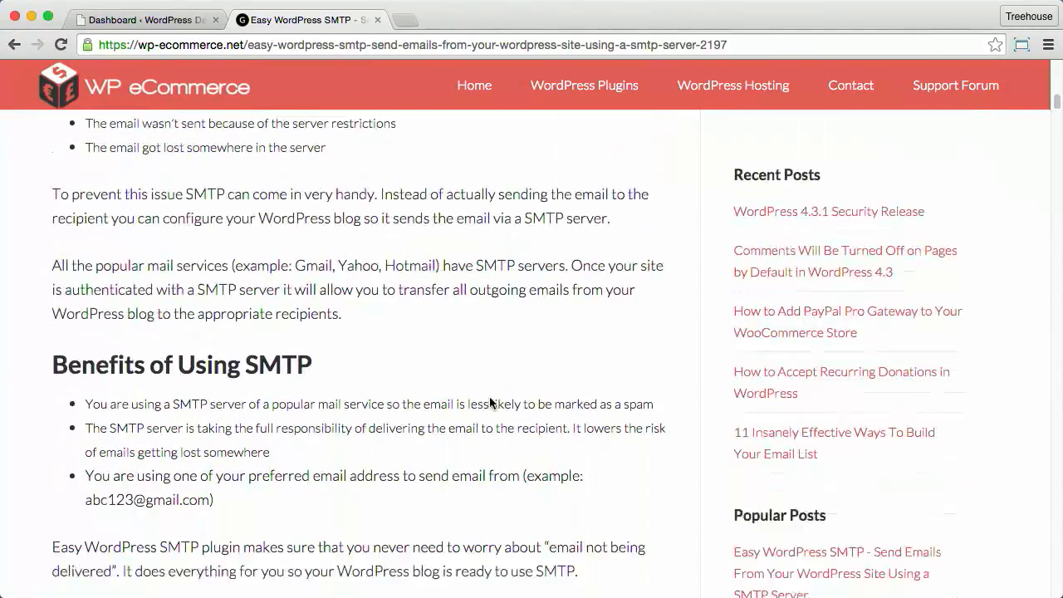
scroll(490, 398, "down", 12)
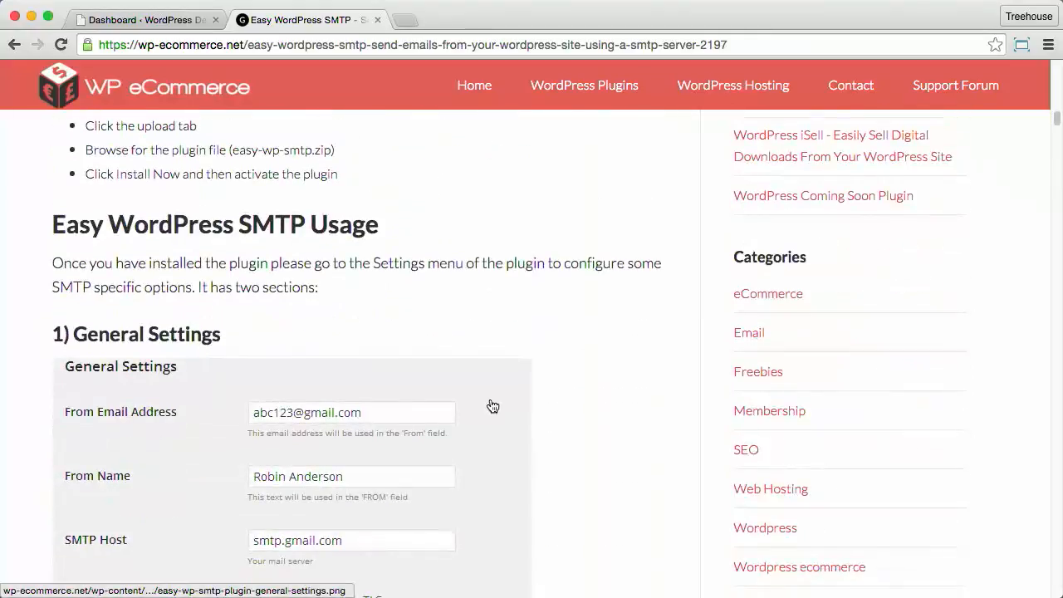
scroll(493, 406, "down", 6)
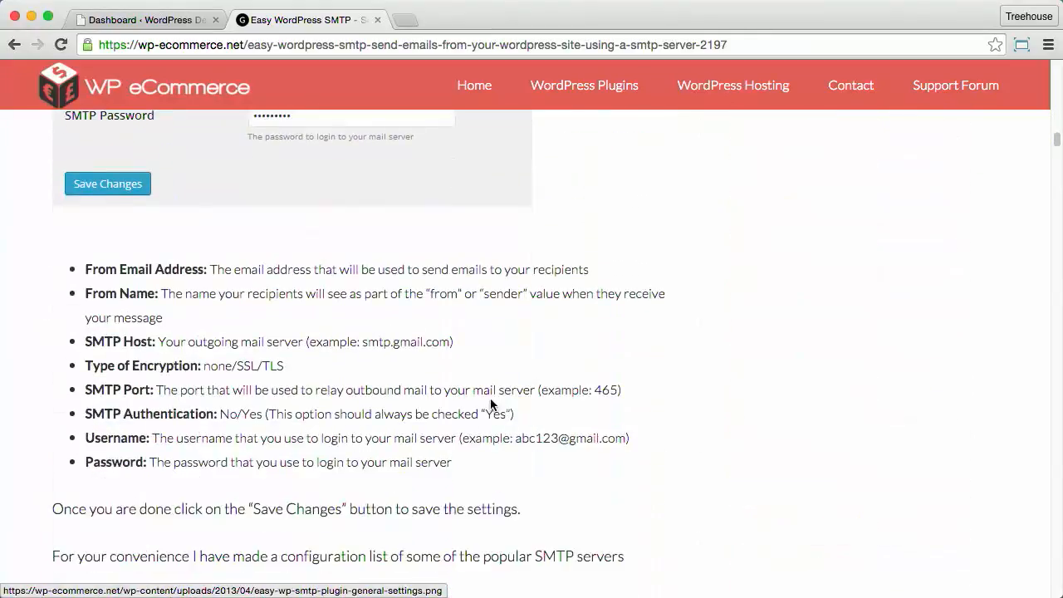
scroll(494, 397, "down", 5)
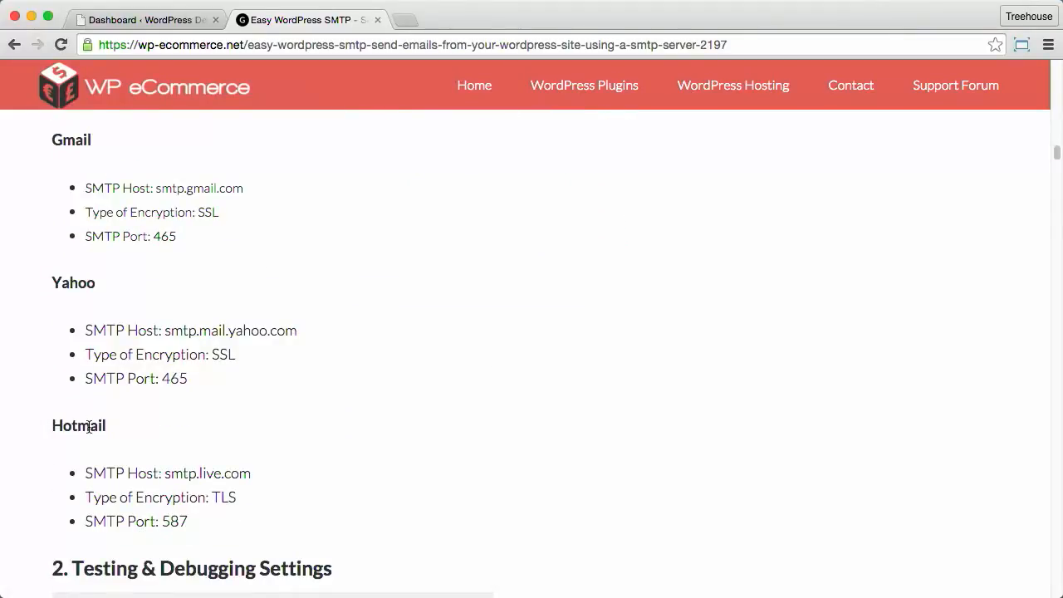
left_click_drag(185, 238, 87, 190)
left_click(87, 189)
left_click(165, 20)
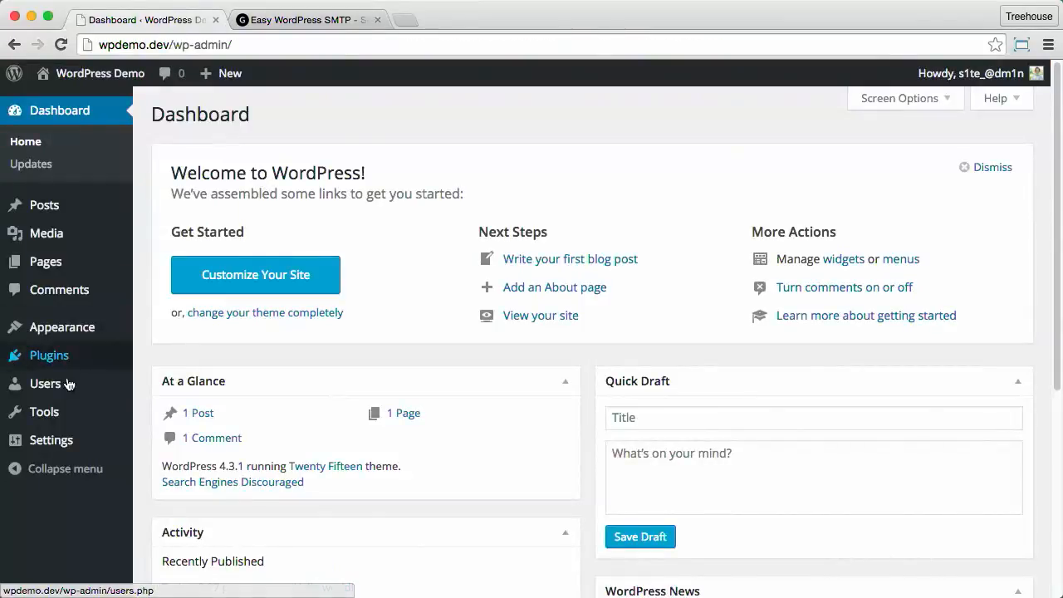
Step: Search Plugins > Add New for 'Easy SMTP', then install and activate Easy WP SMTP
mouse_move(83, 363)
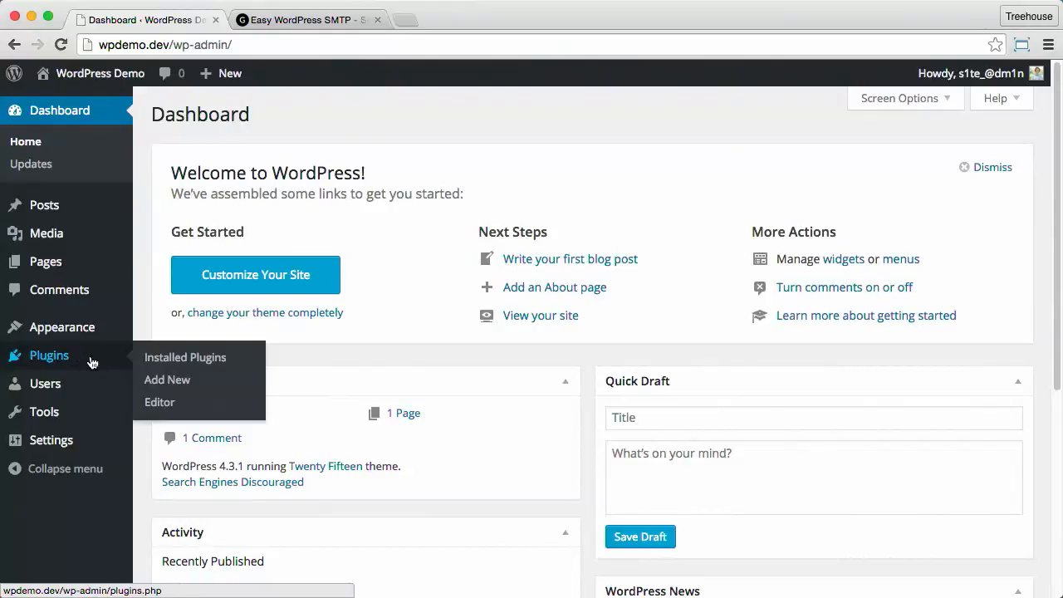
left_click_drag(173, 46, 232, 47)
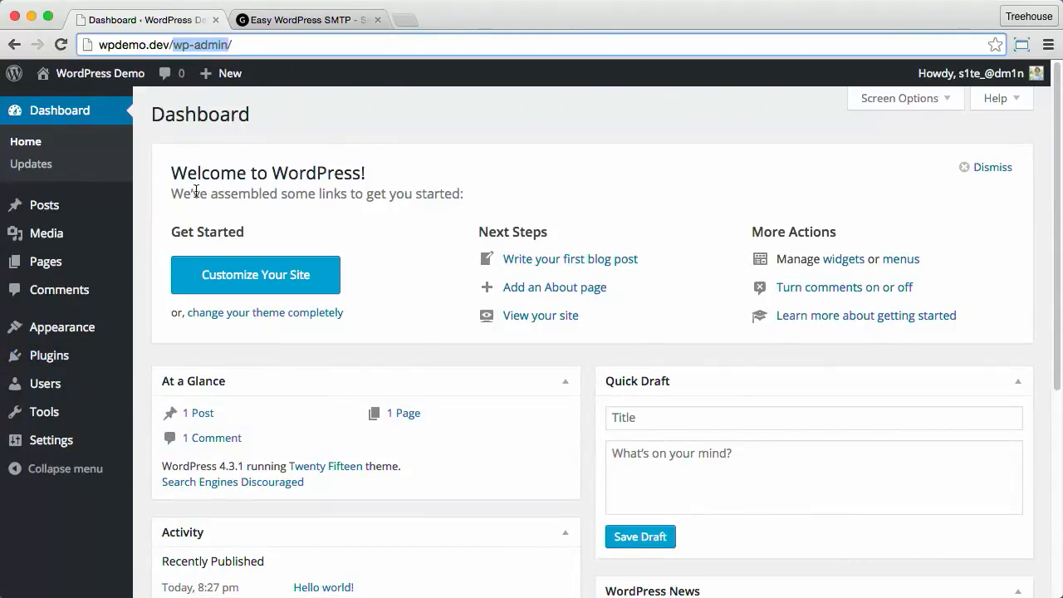
left_click(18, 360)
left_click(256, 121)
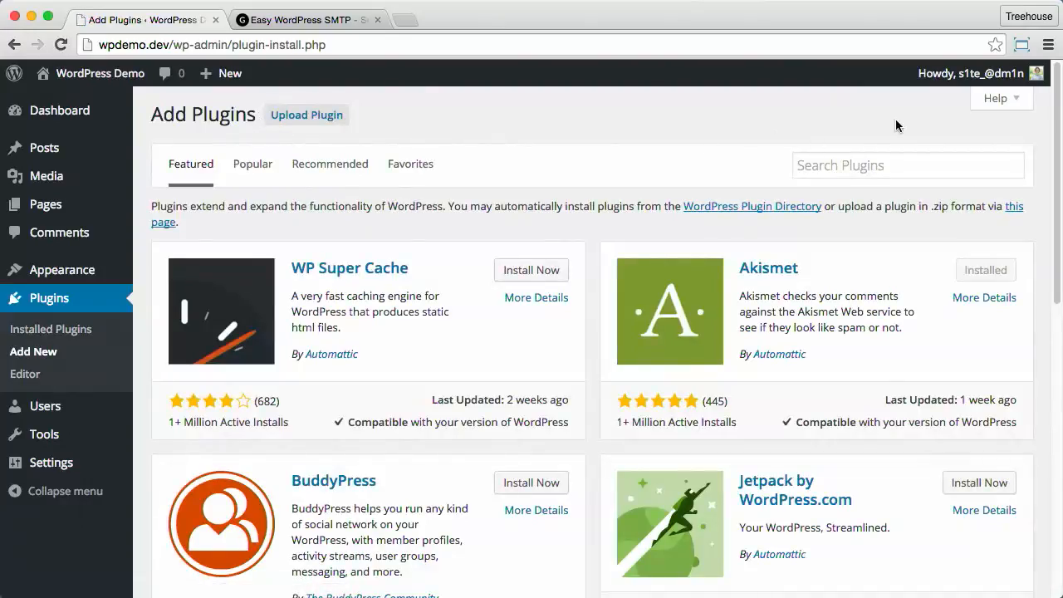
left_click(870, 163)
type("E")
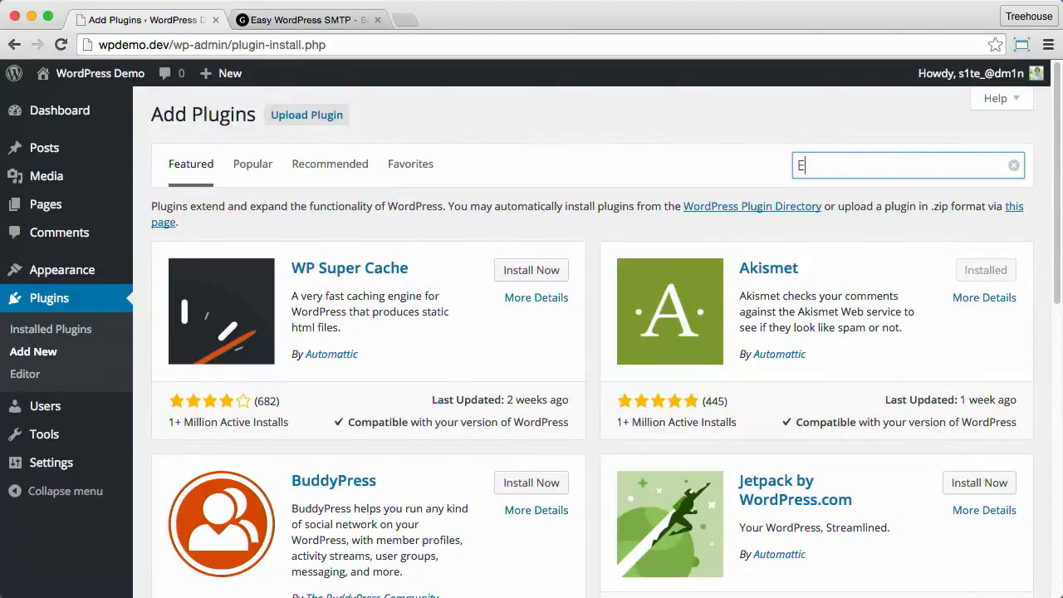
type("asy SMTP")
key("Return")
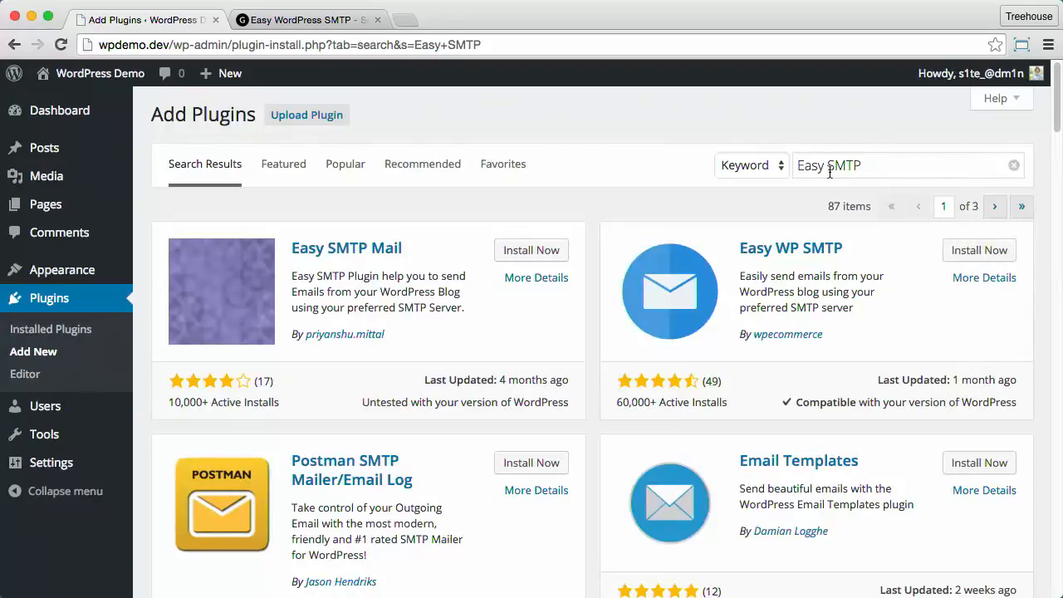
left_click(980, 253)
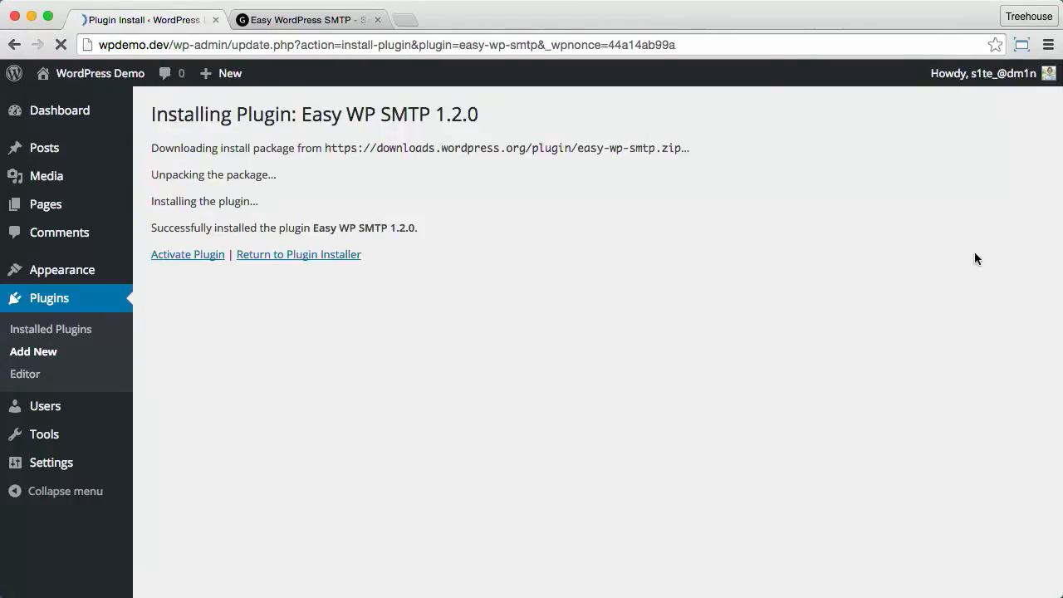
left_click(205, 259)
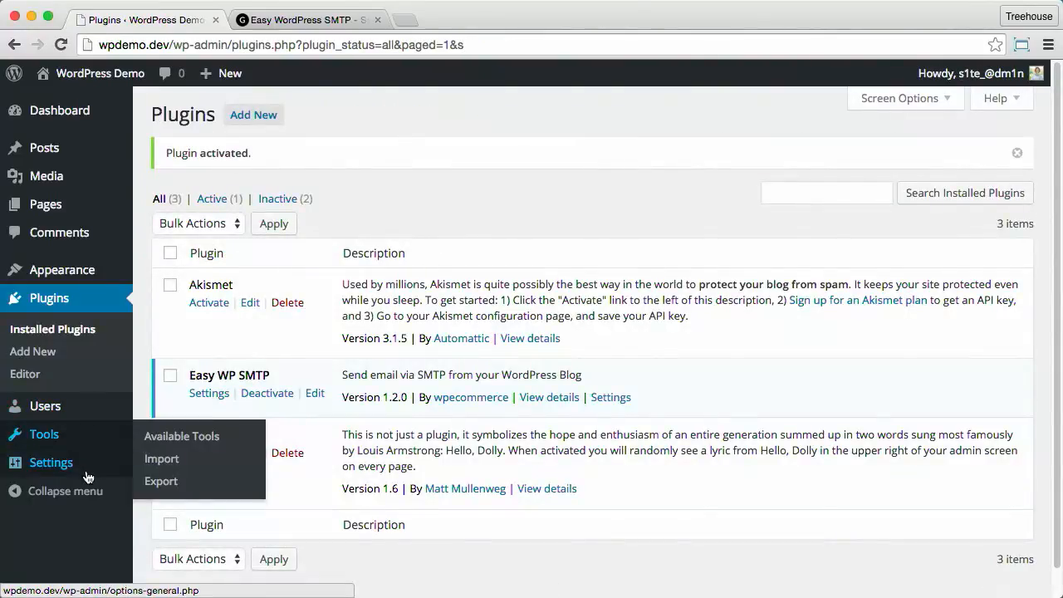
mouse_move(88, 476)
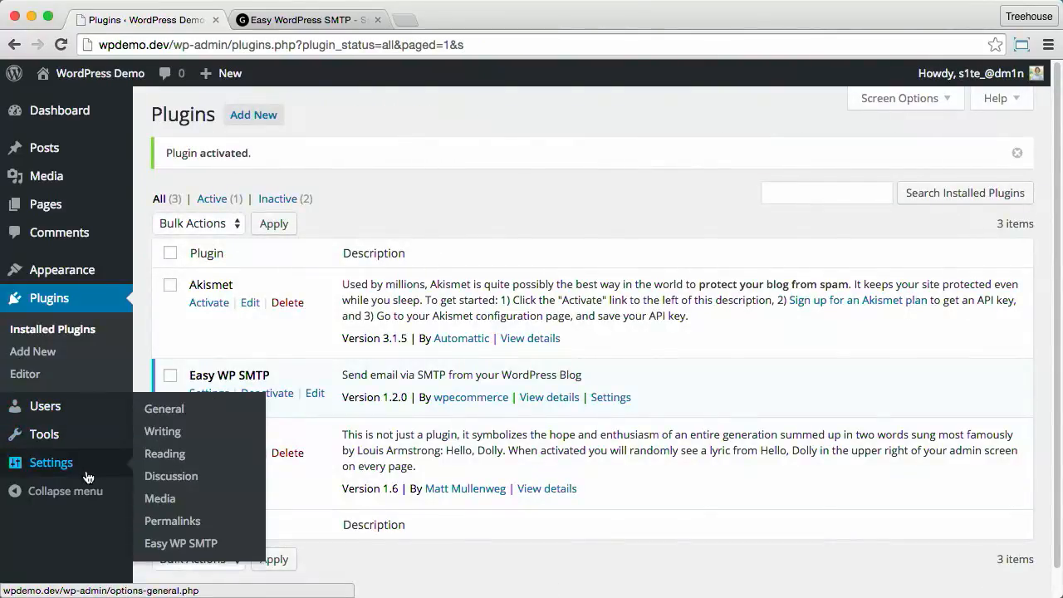
Step: On the Easy WP SMTP settings page, enter the sender's email address and sender name
left_click(192, 550)
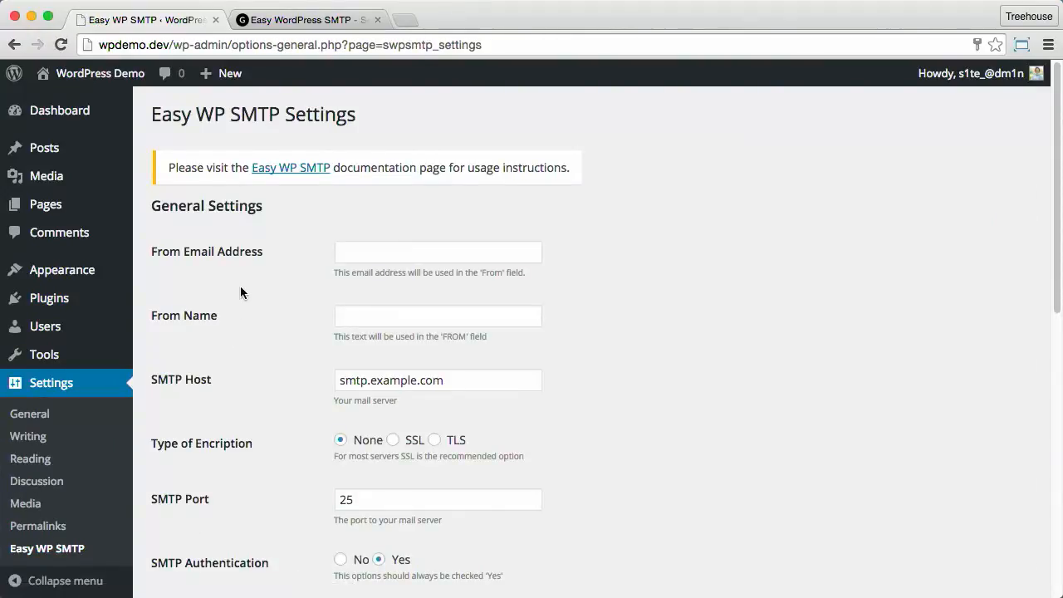
scroll(240, 292, "down", 3)
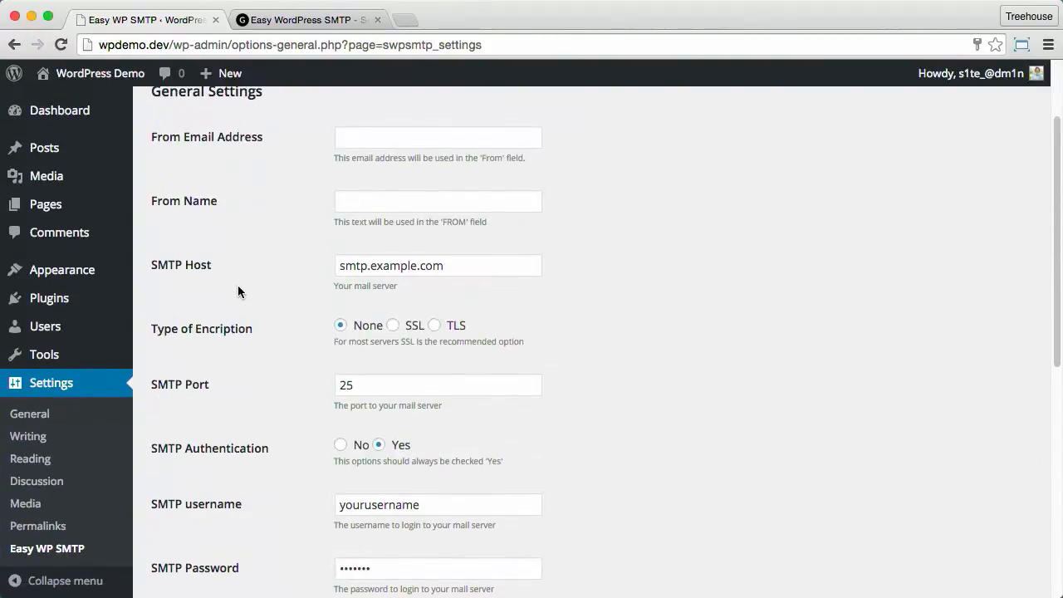
scroll(238, 285, "down", 3)
scroll(235, 283, "up", 5)
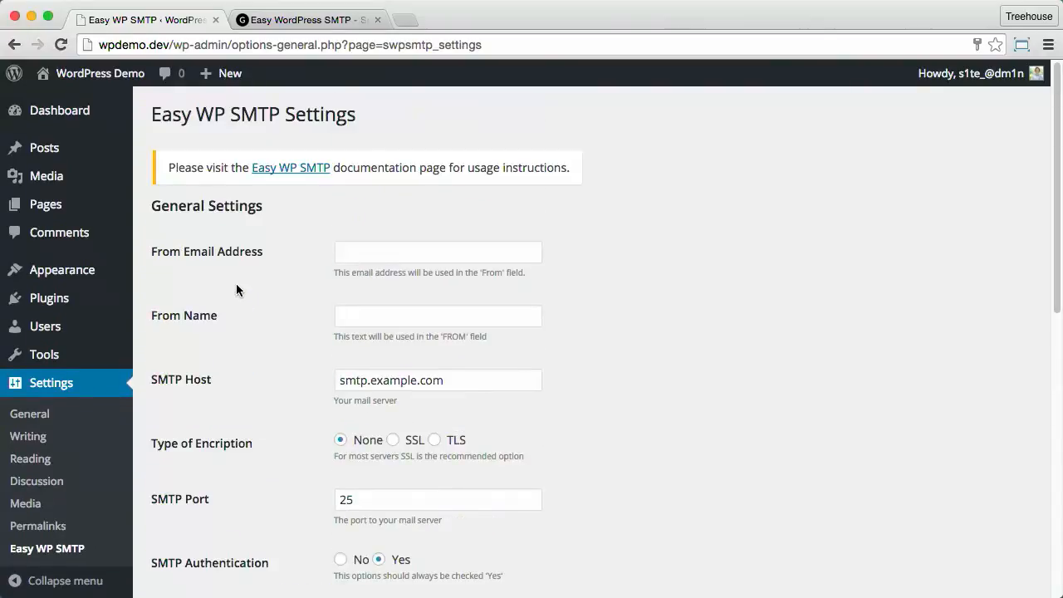
left_click(377, 247)
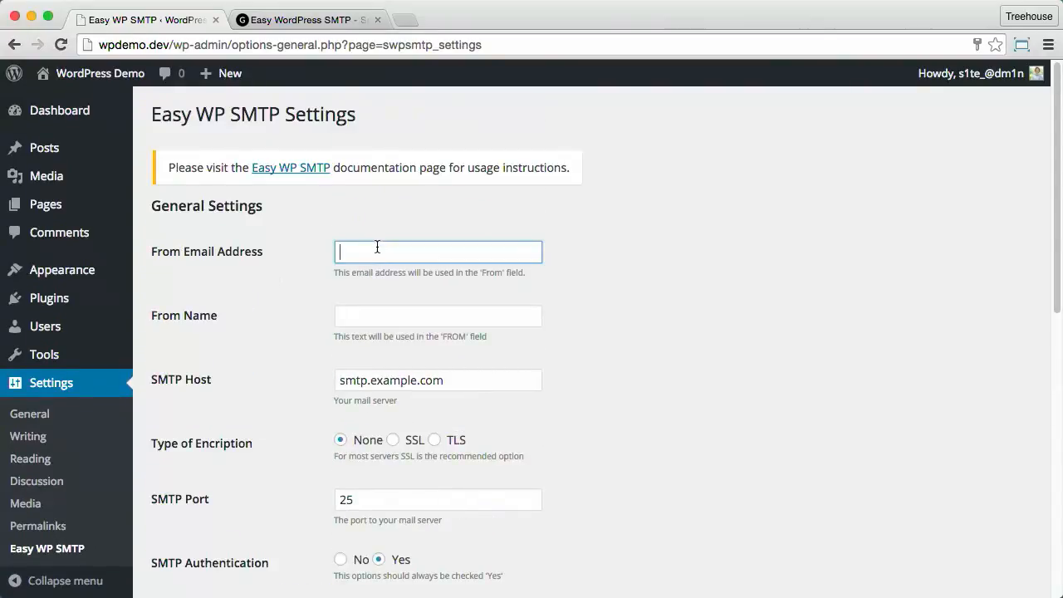
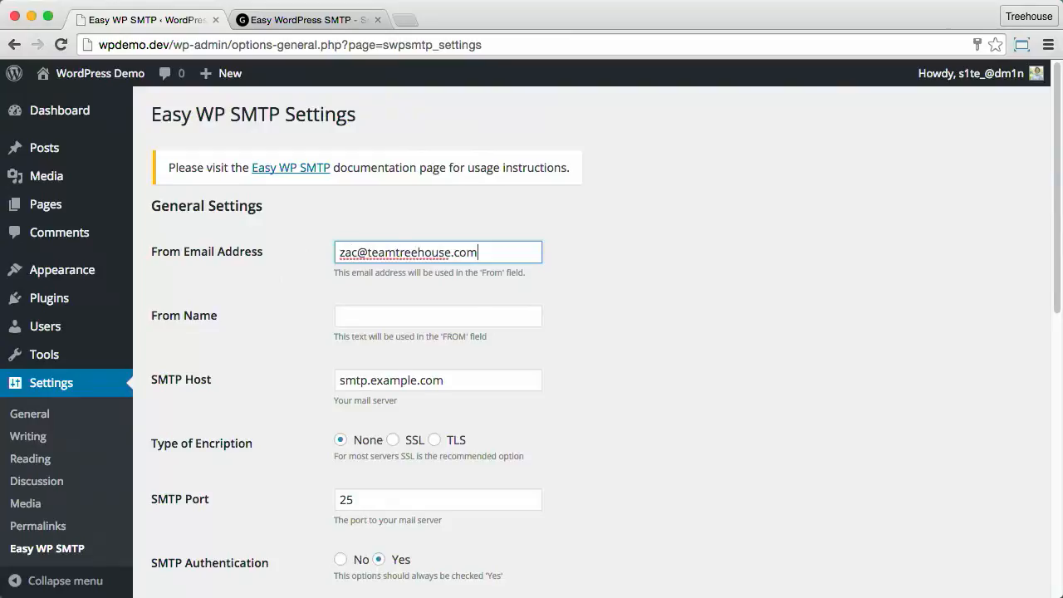
key("Tab")
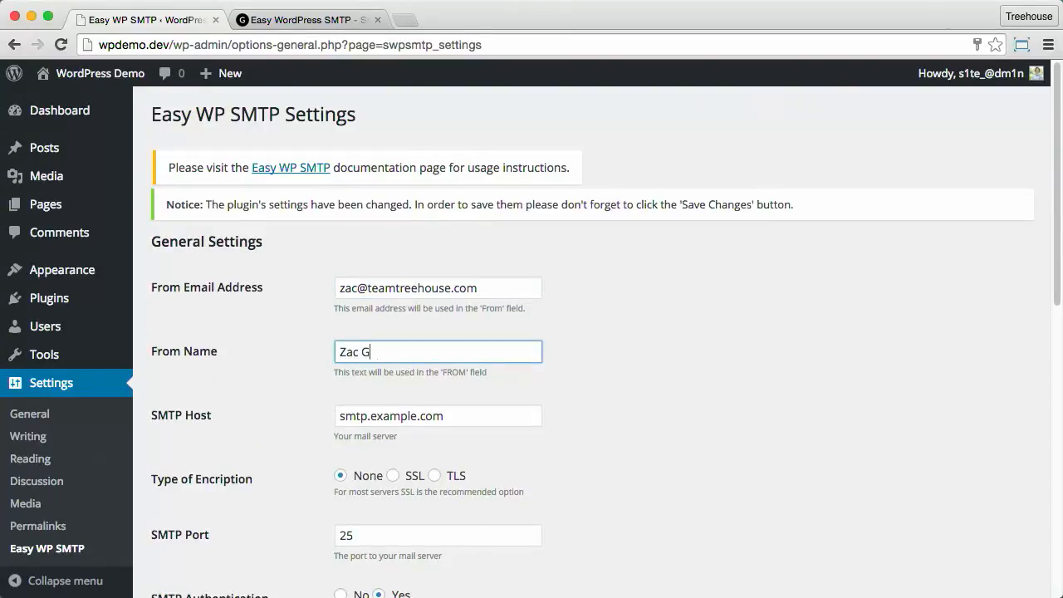
key("Tab")
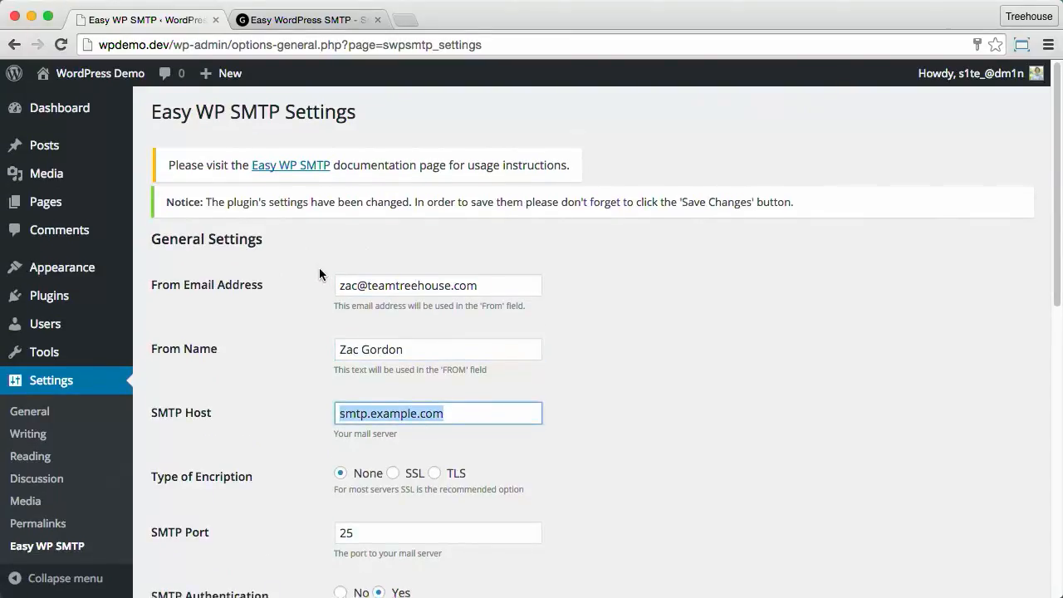
Step: Set the SMTP host to smtp.gmail.com, copied from the Gmail article
scroll(320, 272, "down", 3)
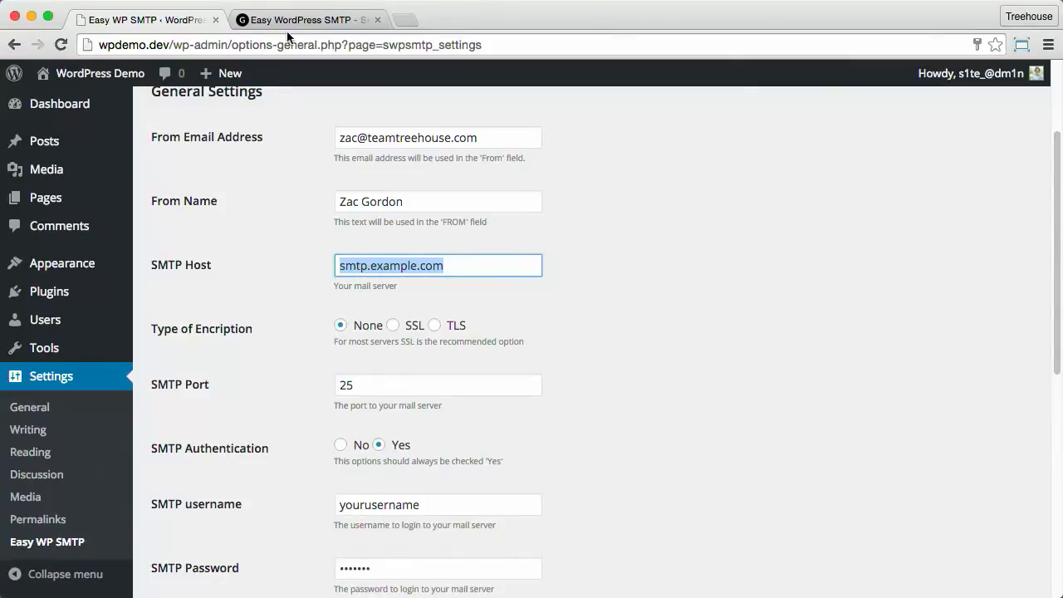
left_click(288, 21)
left_click_drag(153, 187, 241, 187)
key("super+c")
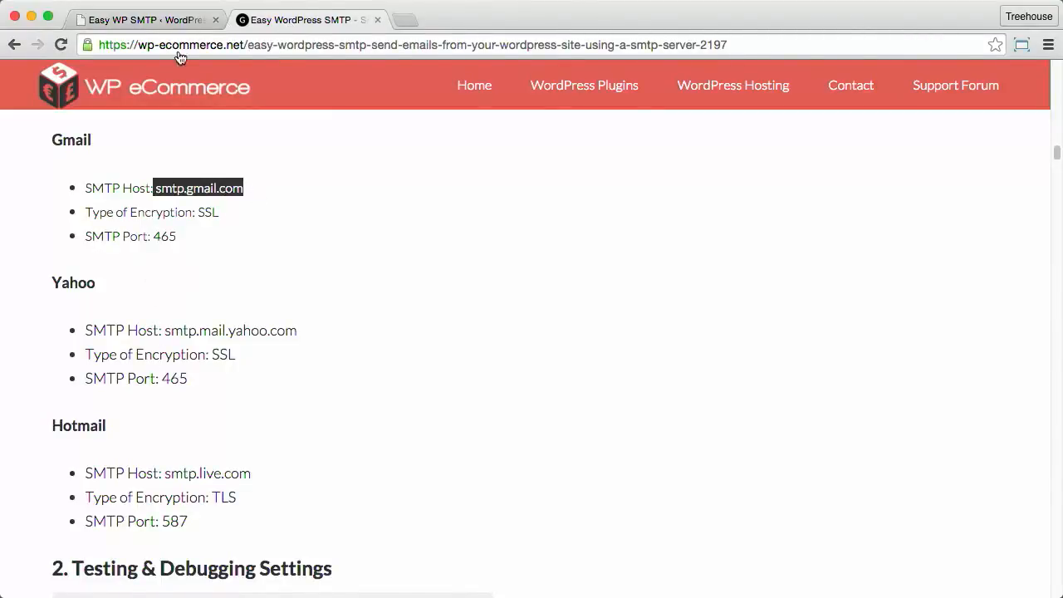
left_click(166, 20)
key("super+v")
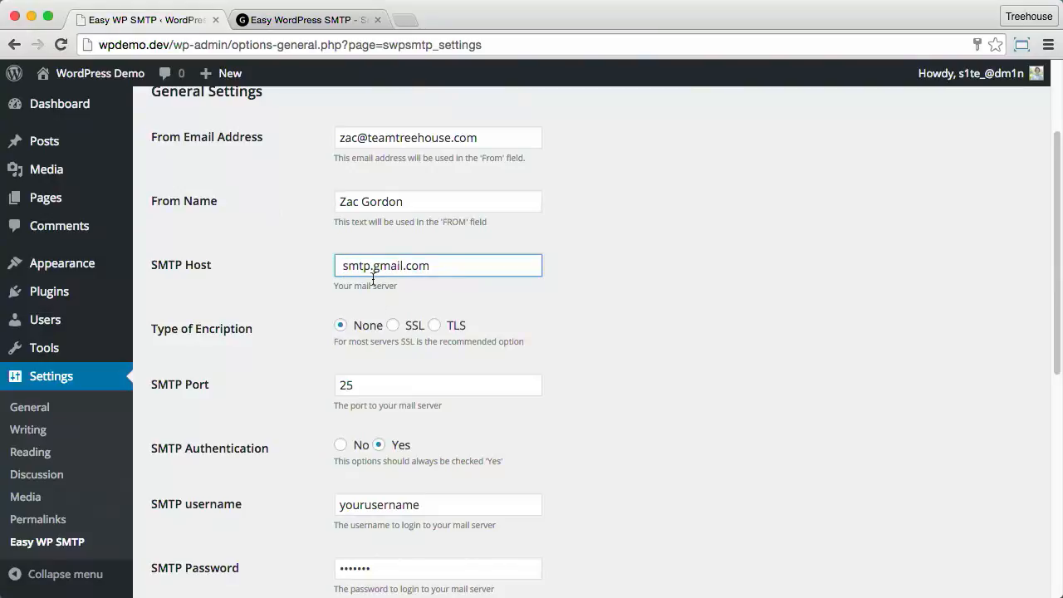
left_click(343, 266)
key("BackSpace")
Step: Set the encryption type to SSL and the SMTP port to 465
left_click(295, 28)
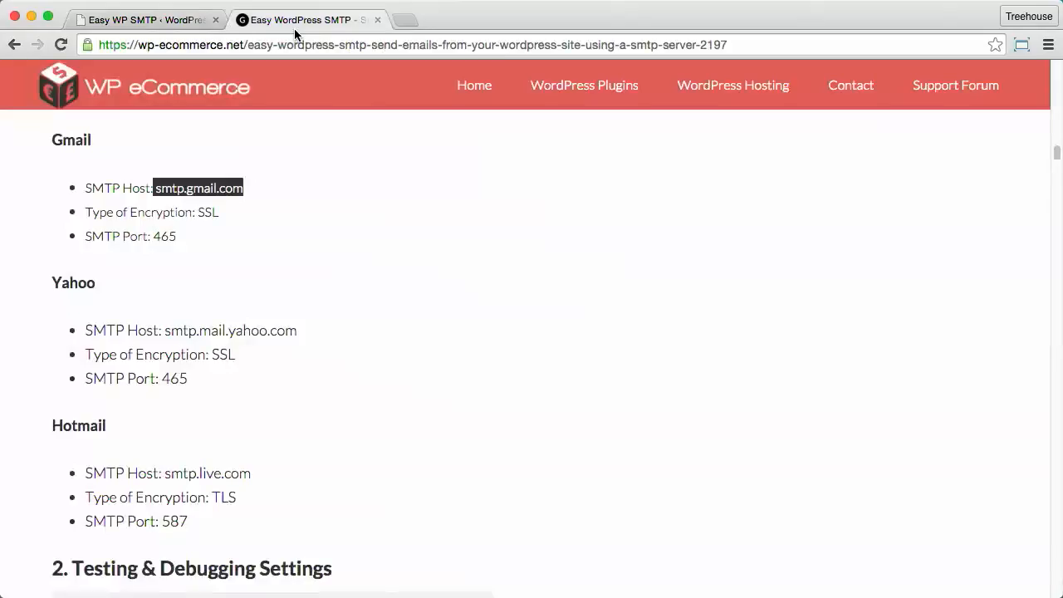
double_click(212, 211)
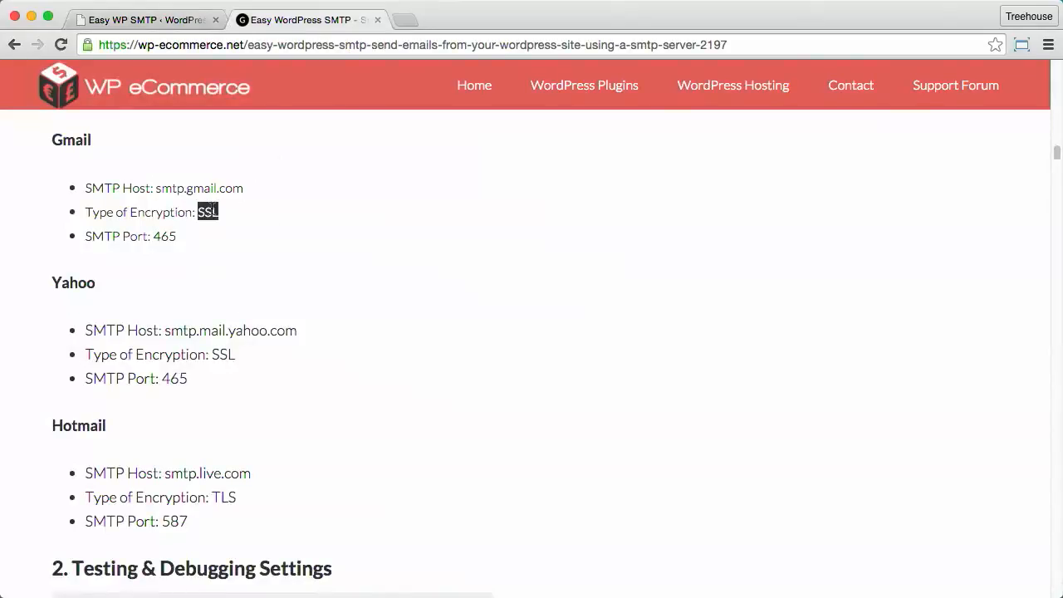
left_click_drag(153, 236, 266, 233)
key("super+c")
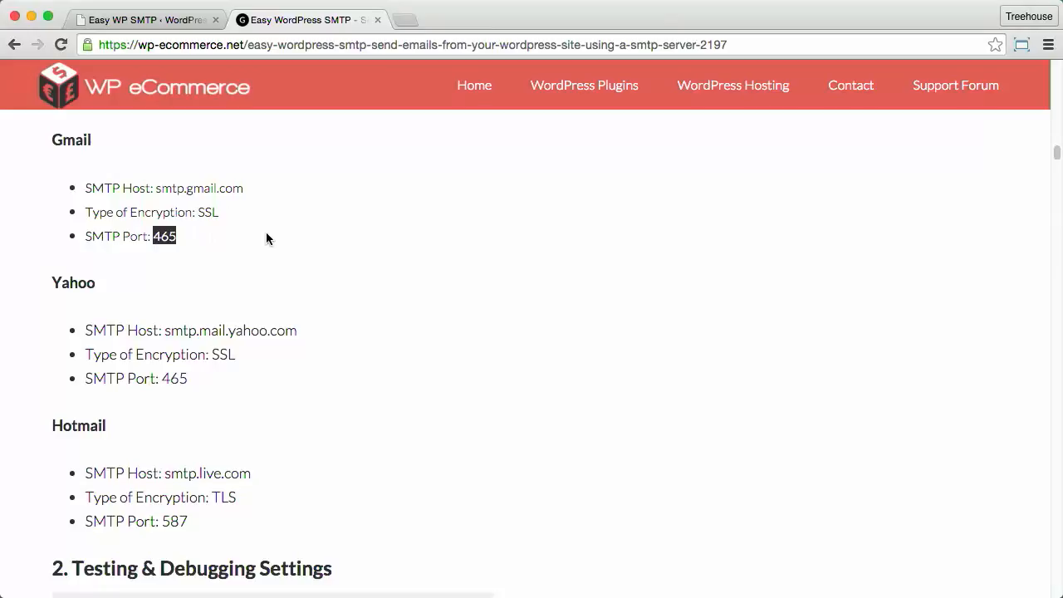
left_click(145, 20)
left_click(393, 326)
double_click(357, 382)
key("super+v")
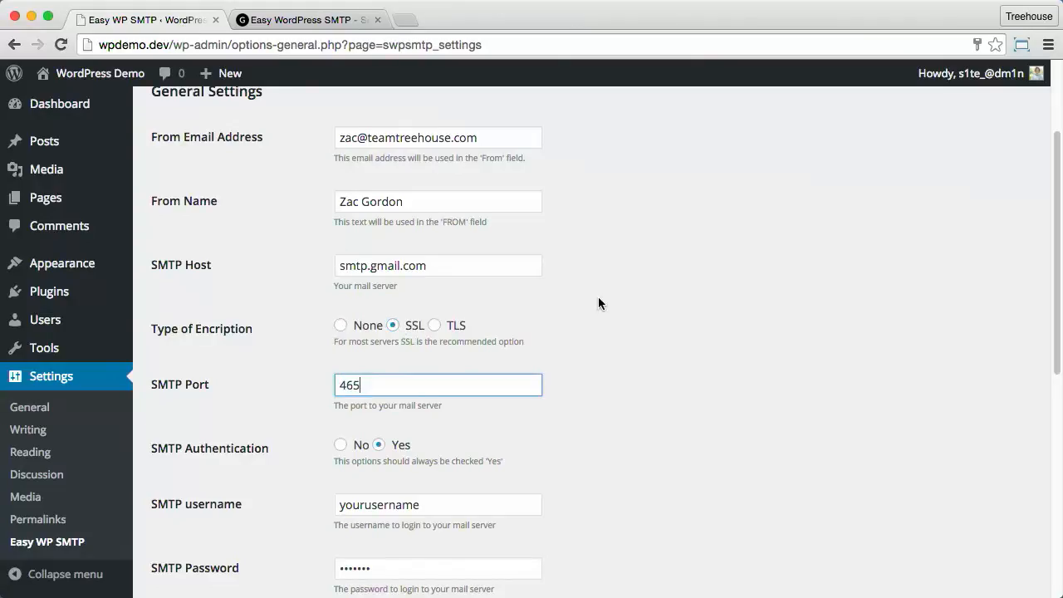
Step: Enter the Gmail account's email address as SMTP username and type the account password
scroll(598, 296, "down", 3)
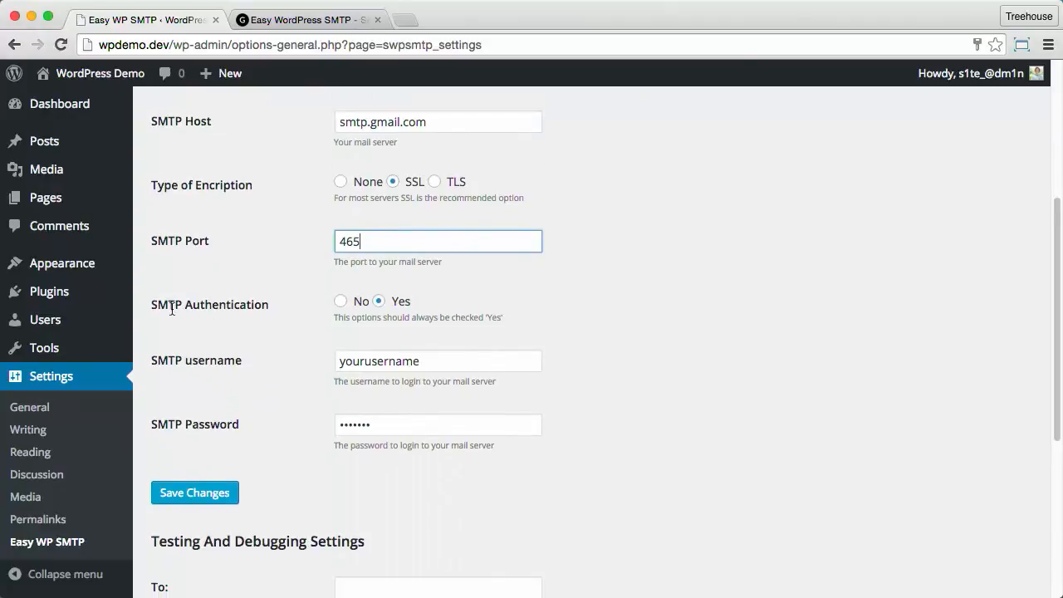
double_click(390, 359)
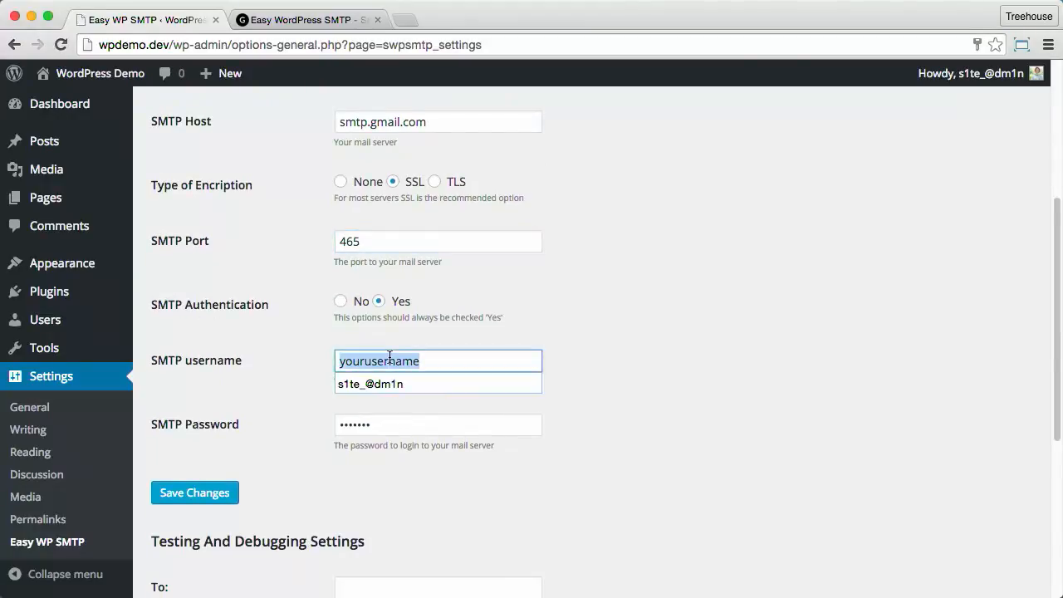
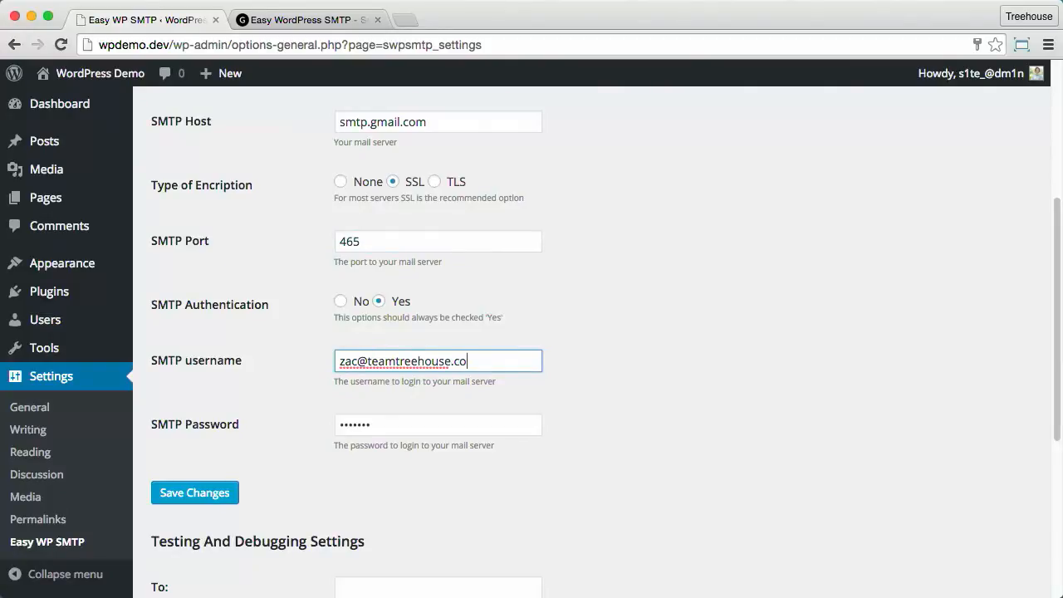
key("Tab")
type("p••••••")
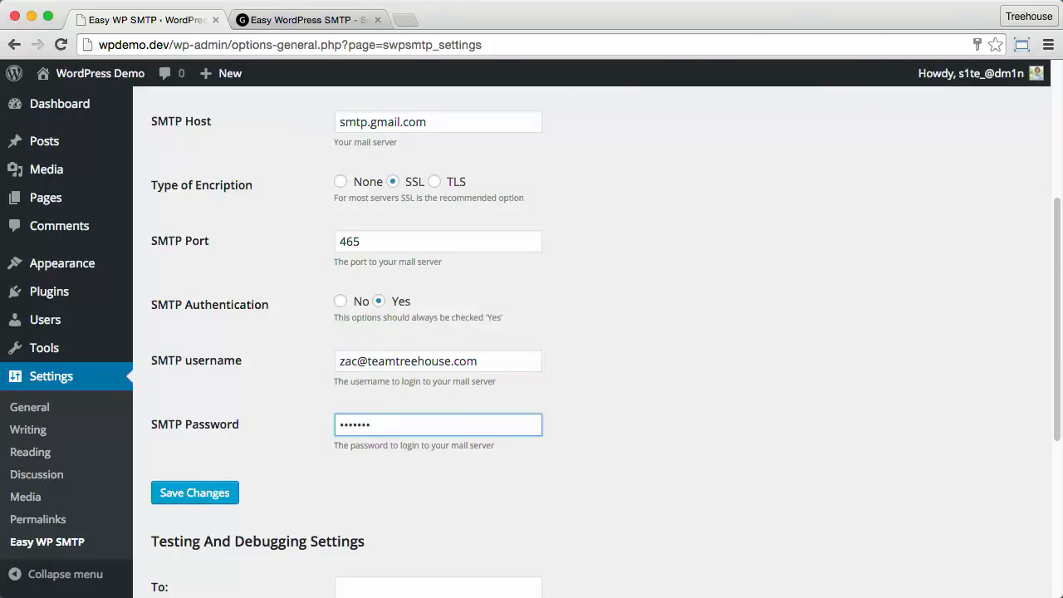
type("••")
Step: Save the Easy WP SMTP settings
left_click(233, 494)
scroll(260, 306, "down", 7)
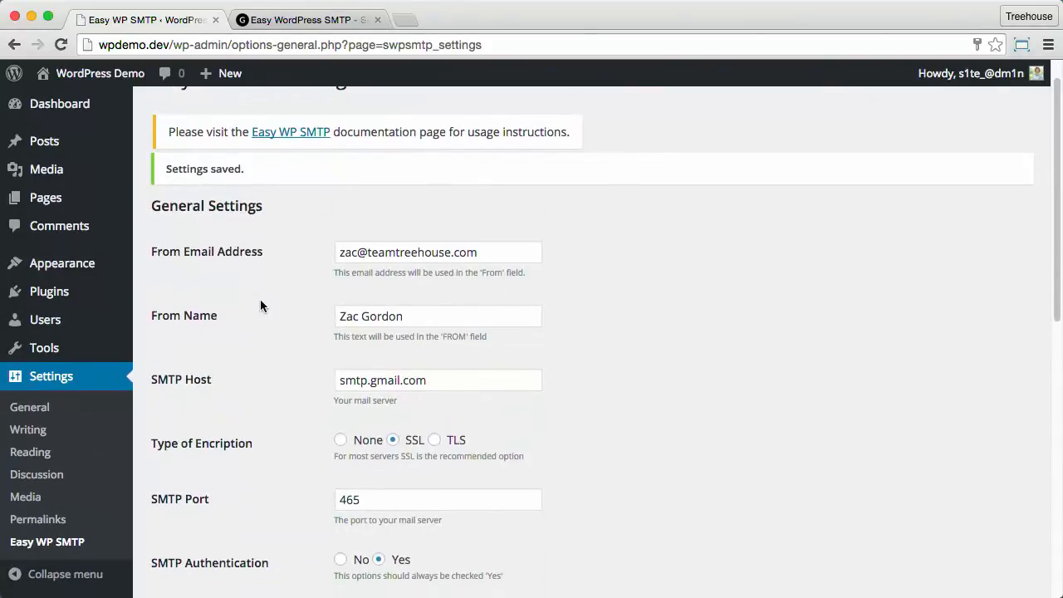
scroll(260, 306, "down", 1)
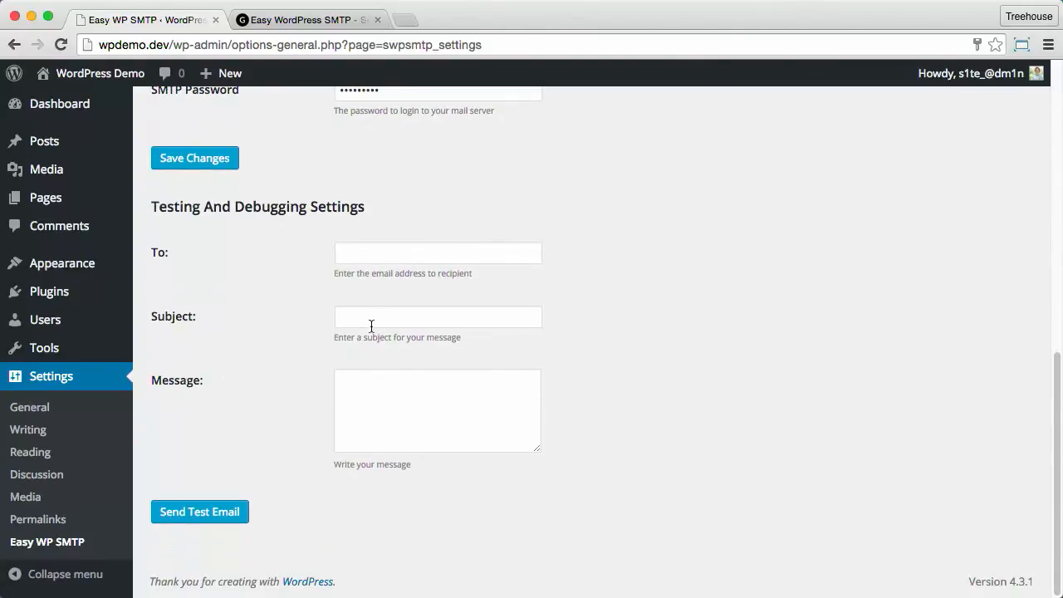
Step: Send a test email 'Test Email' reading 'Test#1 From my local WordPress install' to the Gmail address
left_click(378, 254)
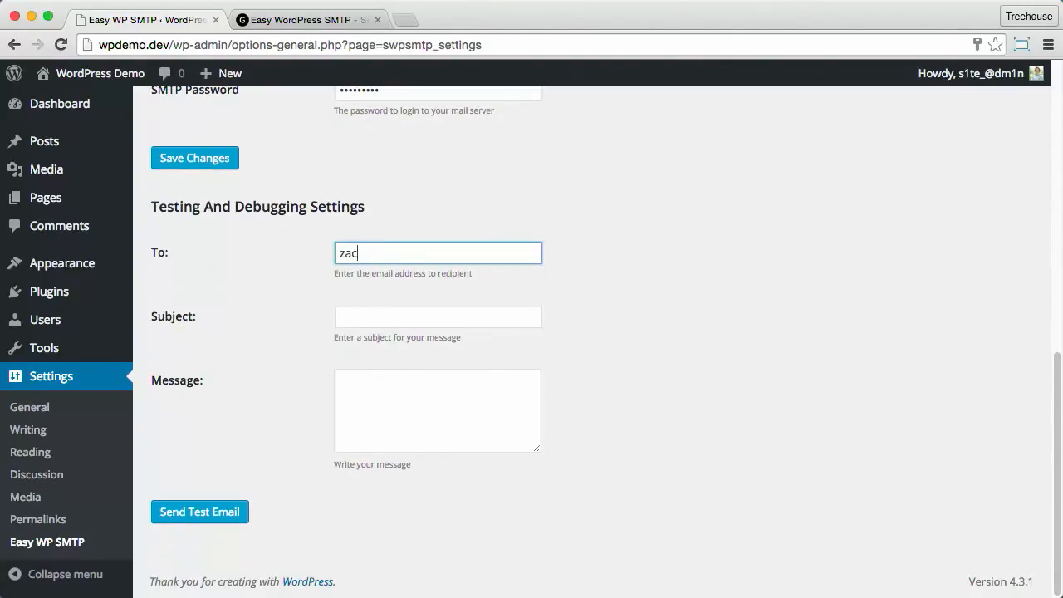
key("Tab")
type("Test Email")
key("Tab")
type("Test#1 From my local WordPress install")
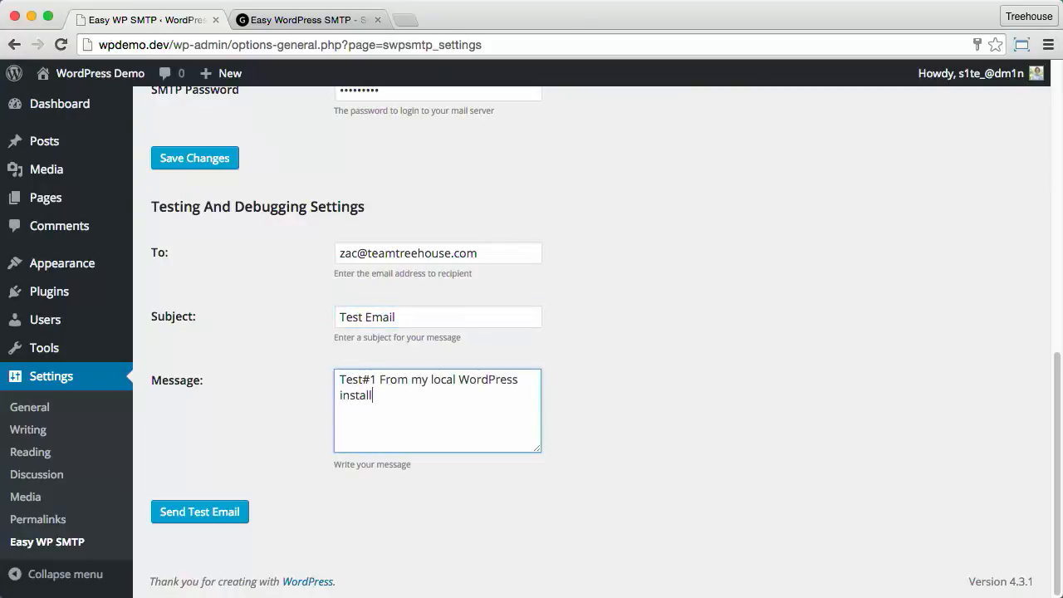
left_click(201, 514)
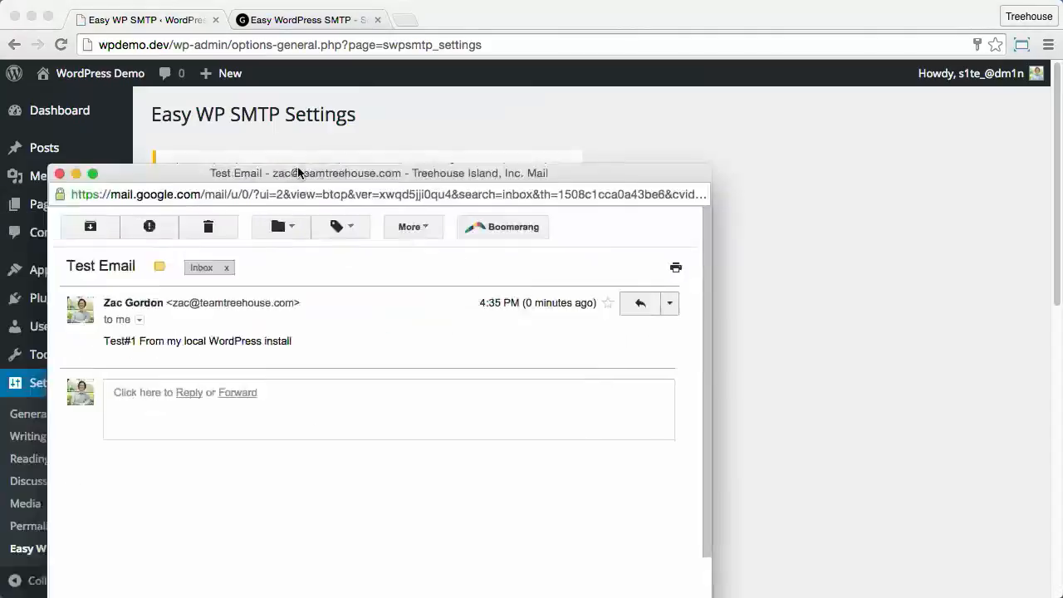
left_click_drag(277, 176, 420, 89)
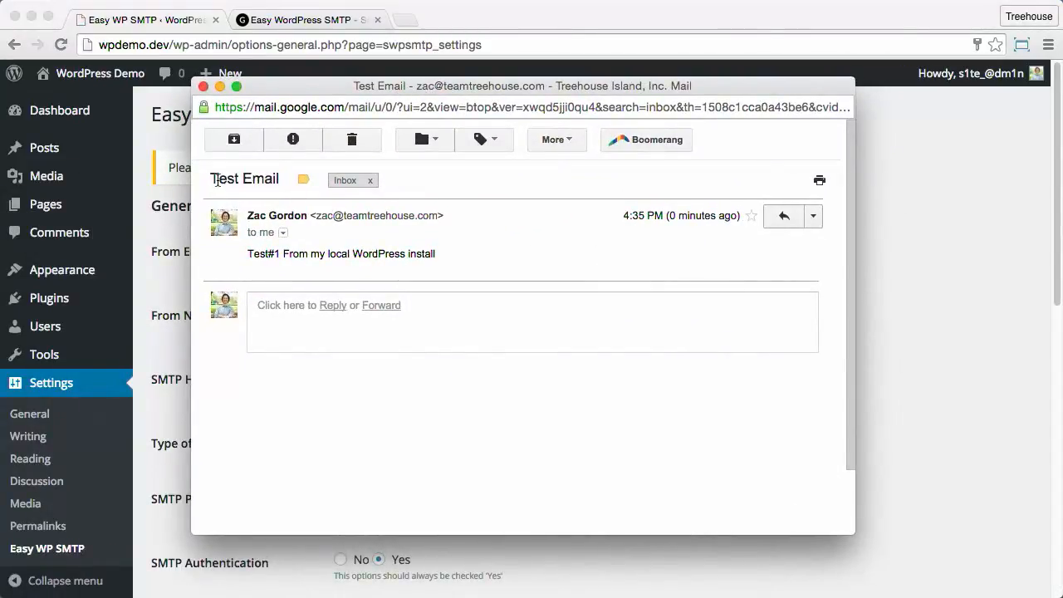
left_click_drag(210, 178, 280, 183)
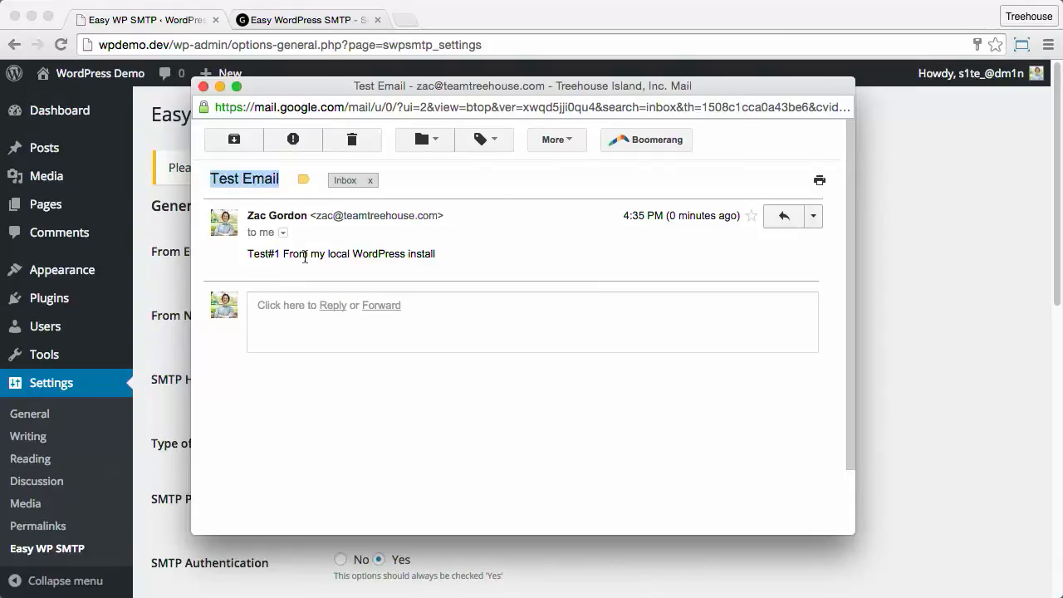
left_click(202, 86)
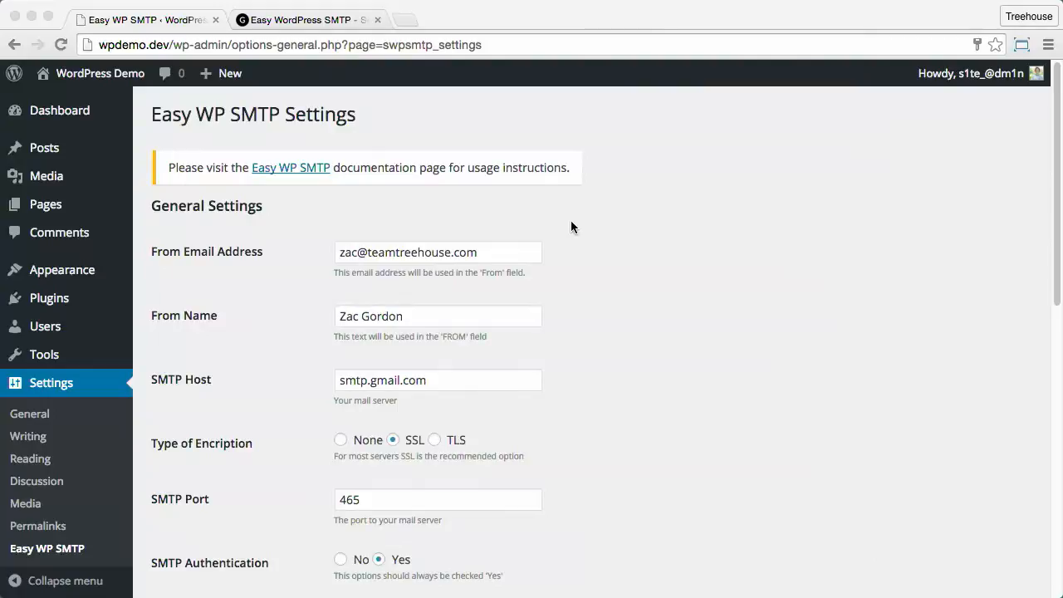
Step: Log out, request a new password for the Gmail address, and view the Password Reset email
mouse_move(946, 74)
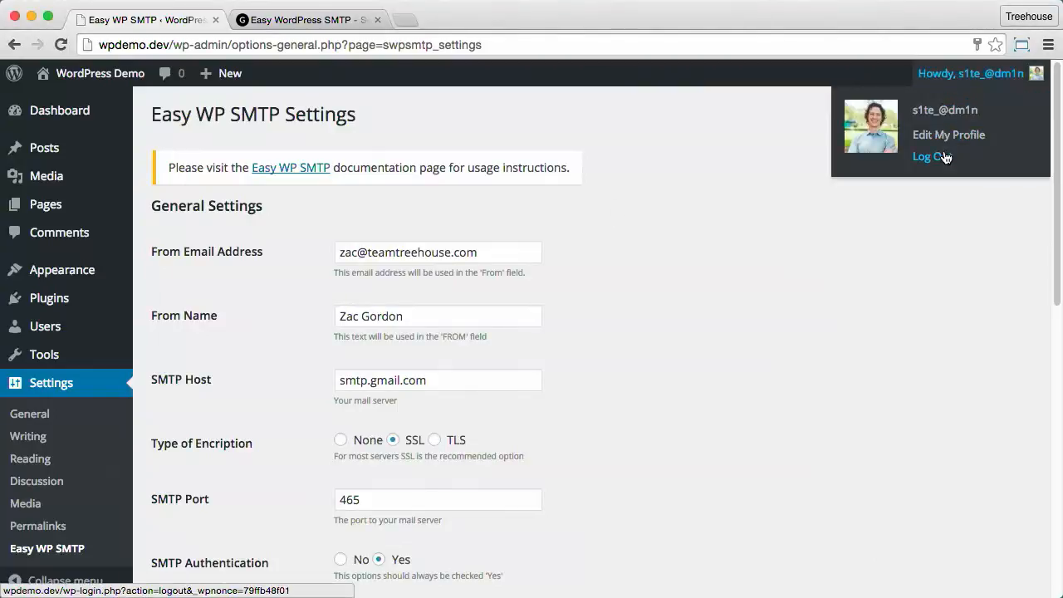
left_click(934, 156)
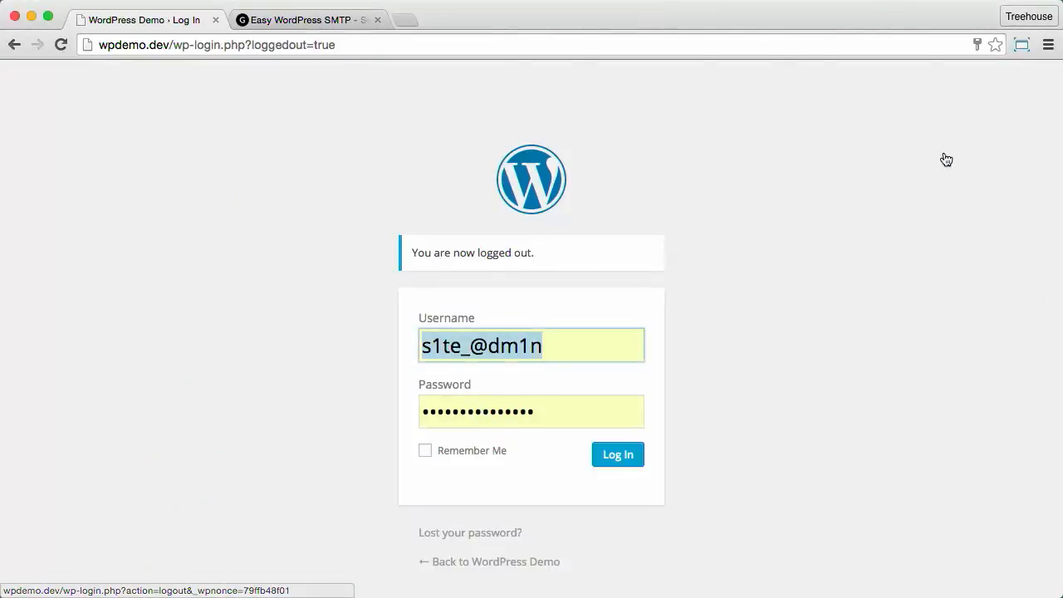
left_click(515, 533)
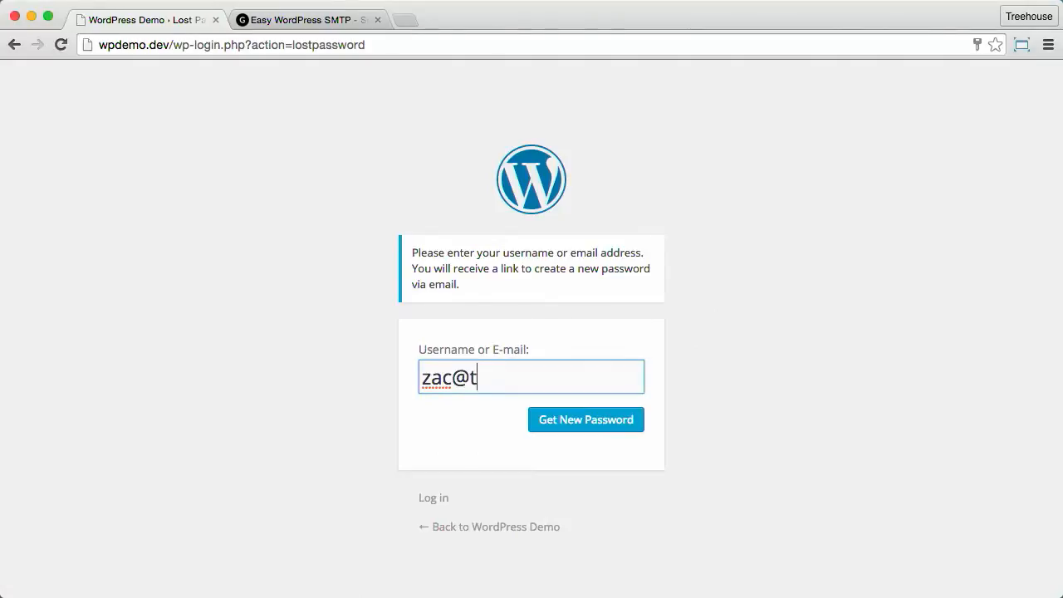
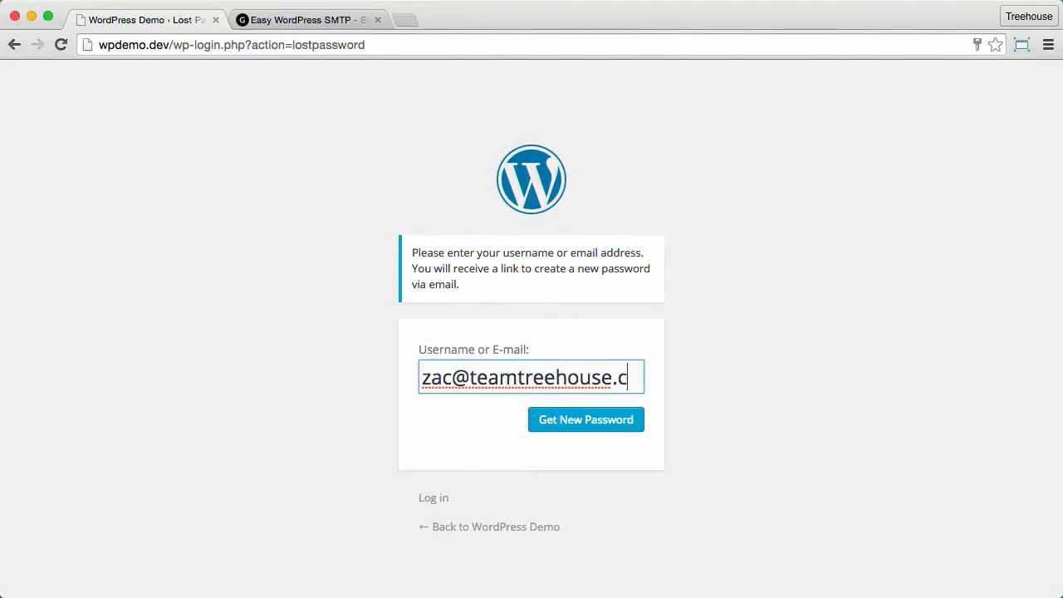
left_click(564, 431)
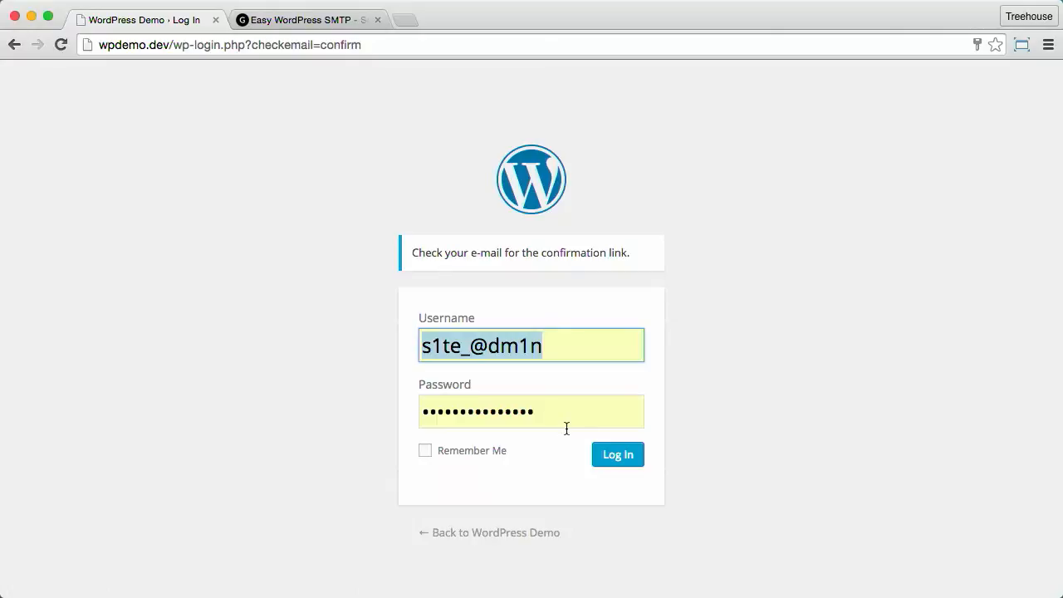
left_click_drag(0, 184, 498, 88)
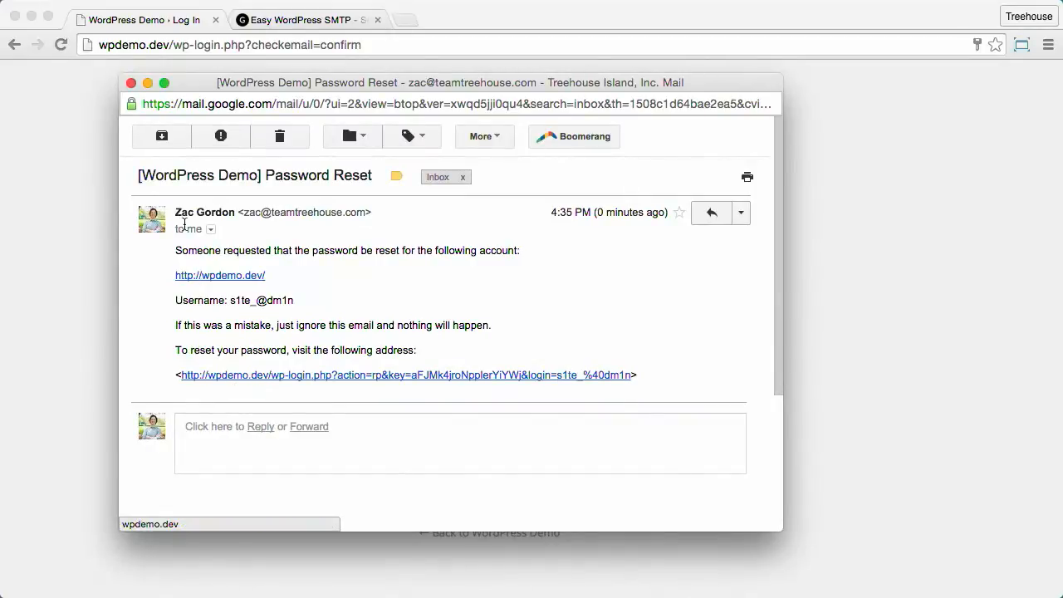
Step: Close the Gmail reset email window and log back in to the WordPress Dashboard
left_click(129, 84)
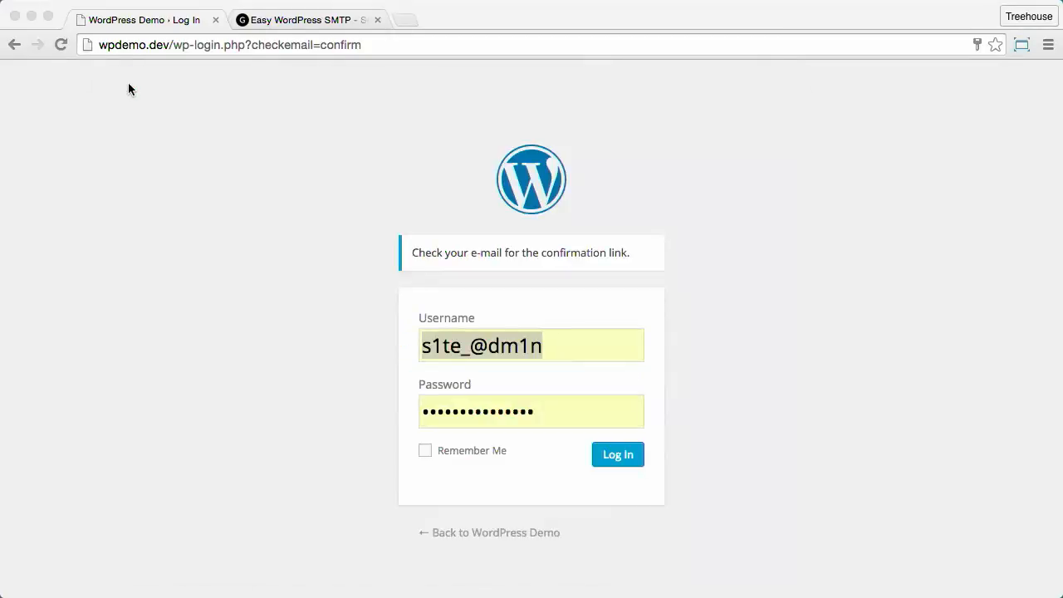
left_click(619, 455)
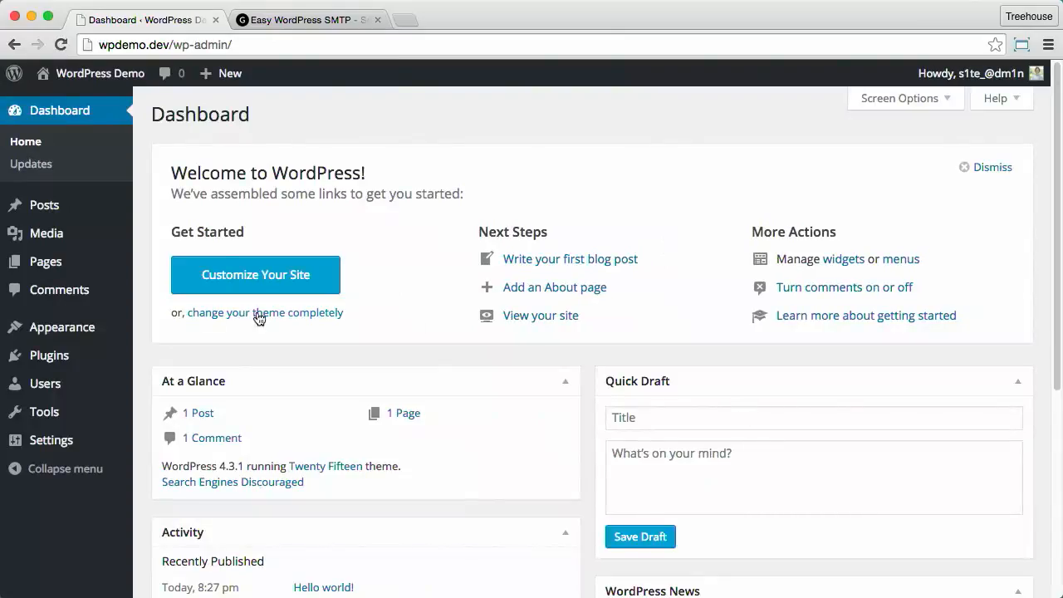
mouse_move(125, 357)
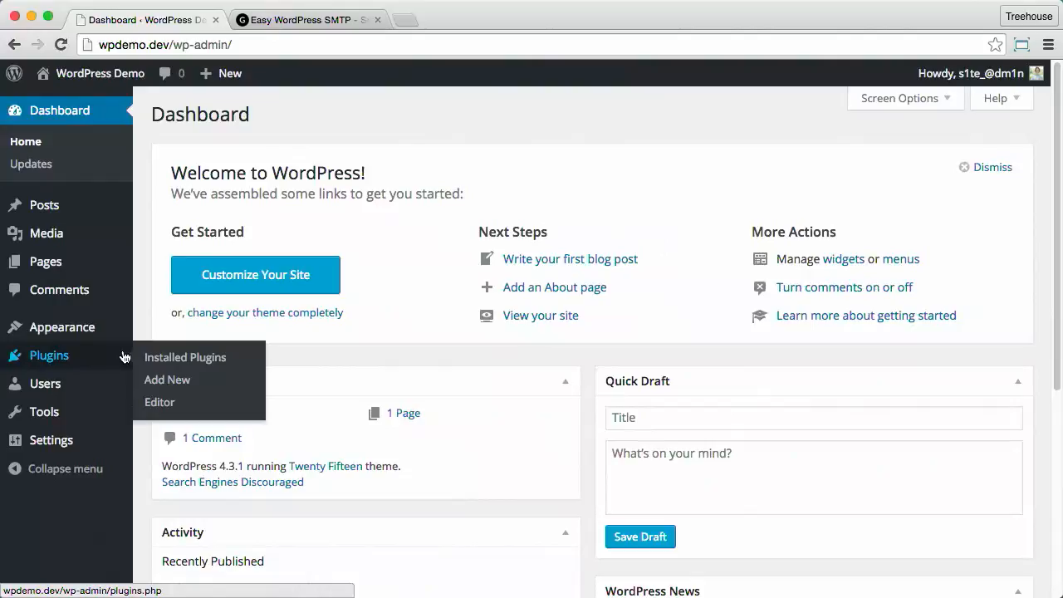